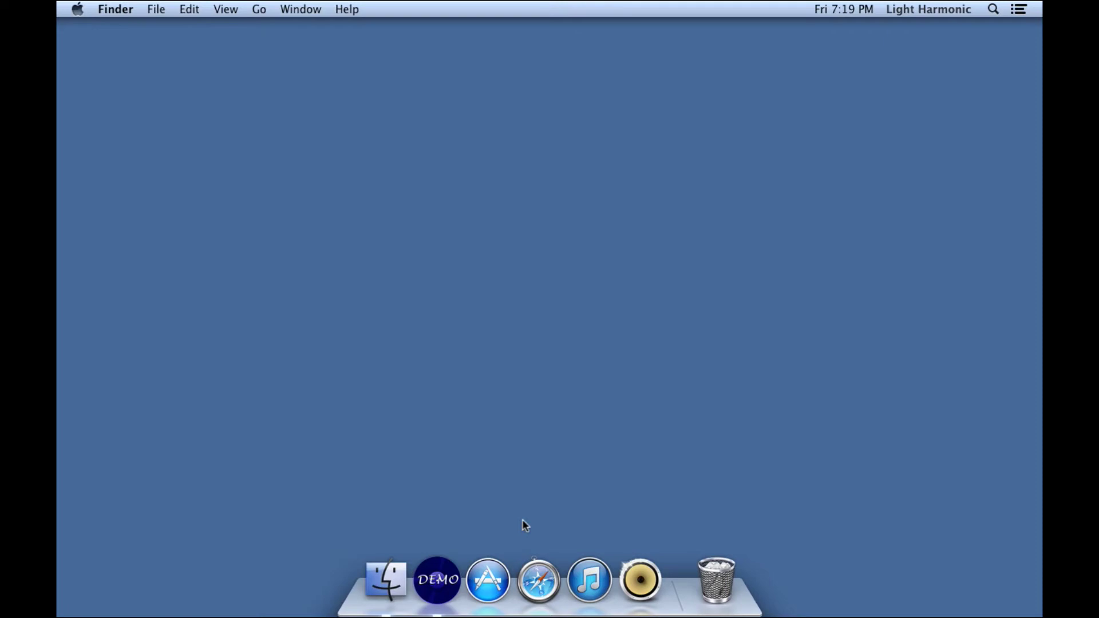
- Search the App Store for 'bitperfect' and show the installed BitPerfect 1.0.3 product page
click(498, 581)
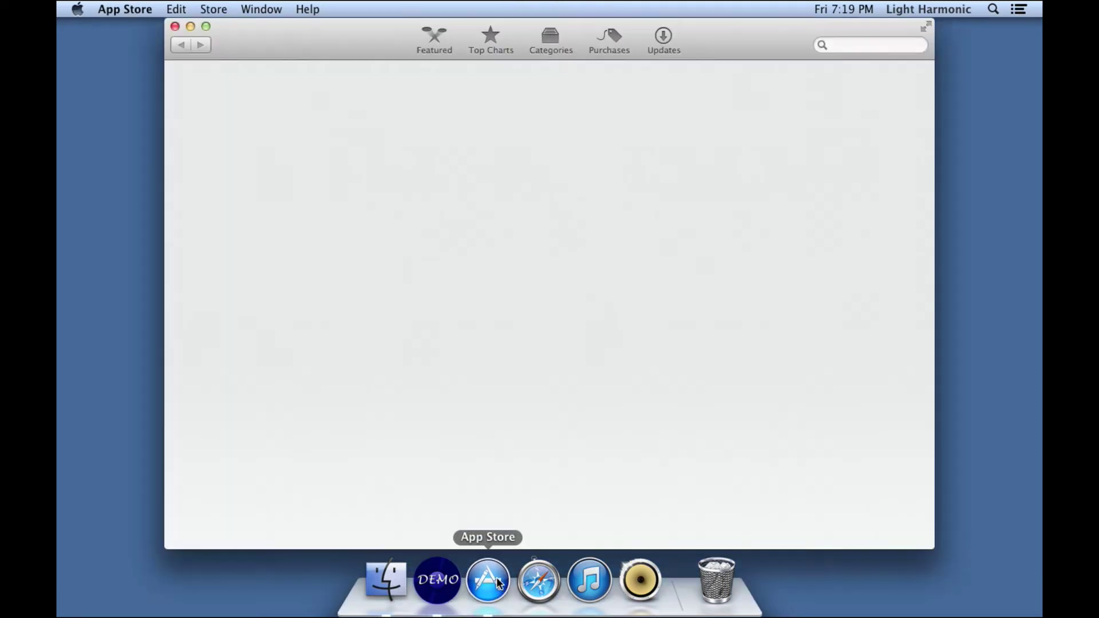
click(843, 47)
text(bi)
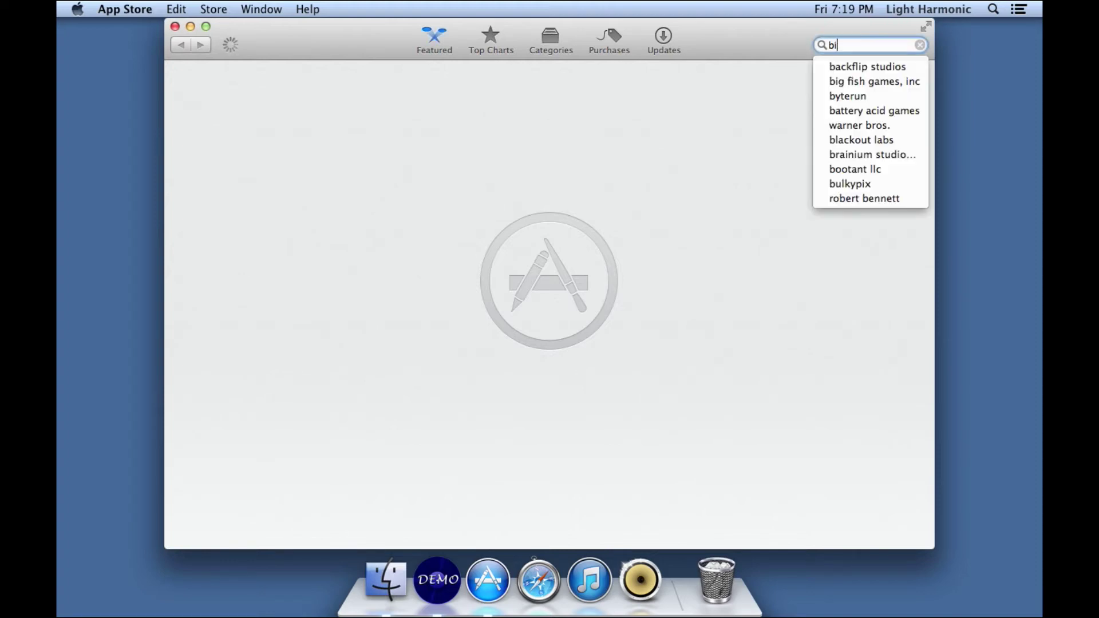
text(tperfect)
key(Return)
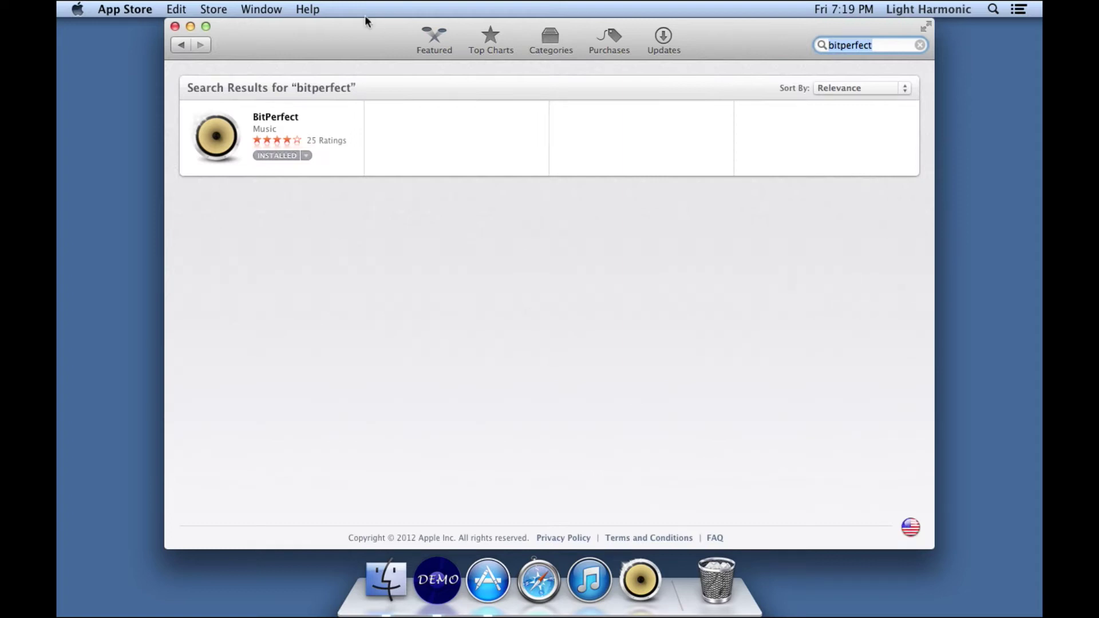
click(281, 120)
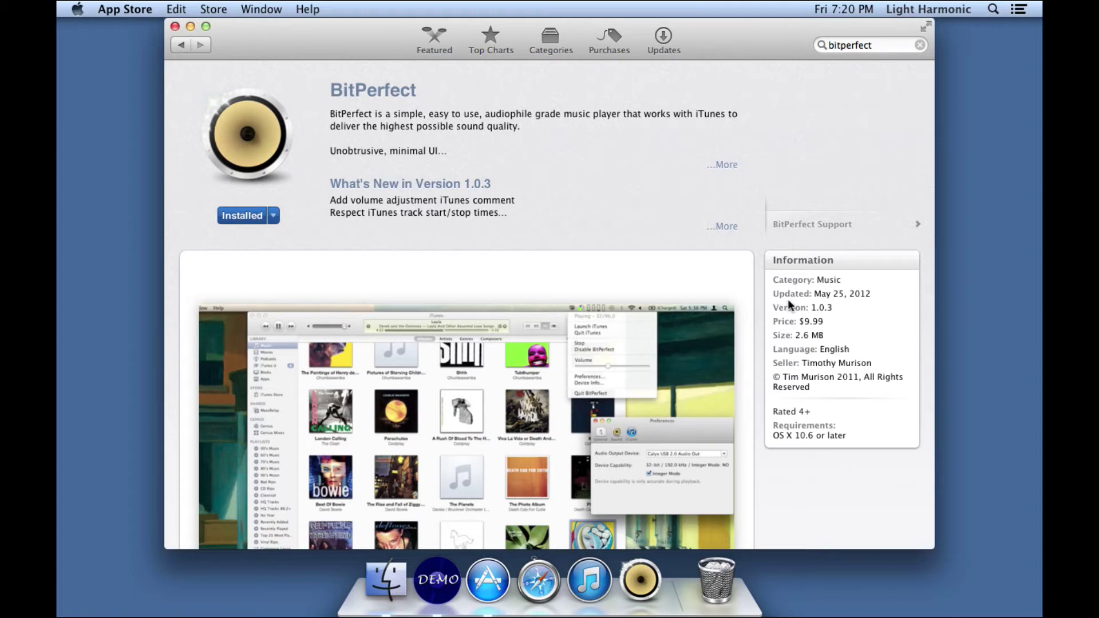
- Close the App Store and launch BitPerfect from the Dock, which starts iTunes
click(175, 27)
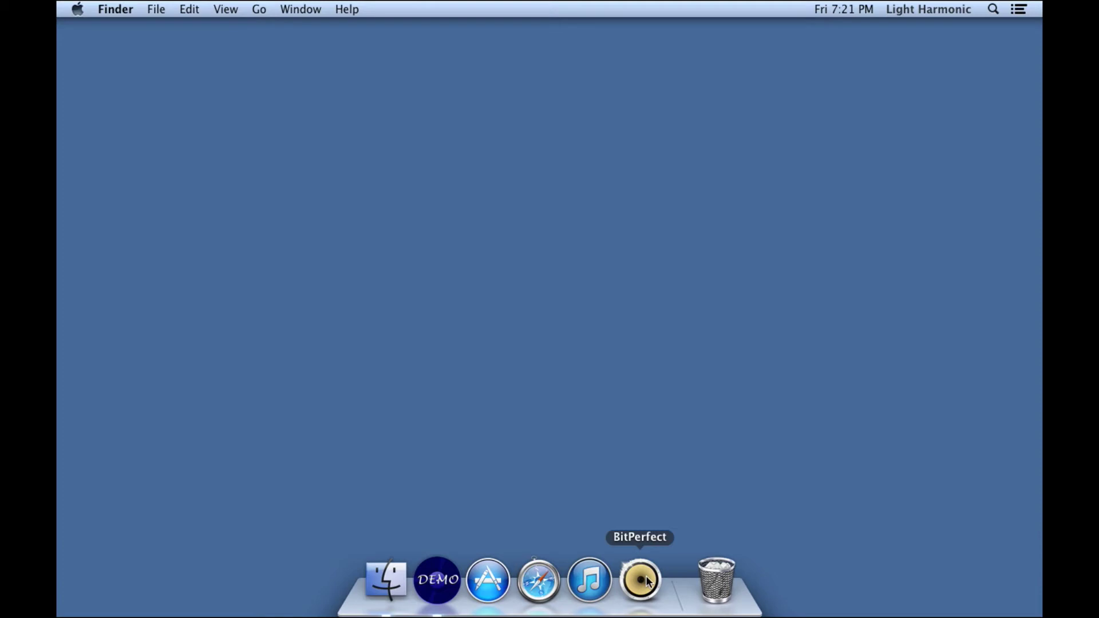
click(648, 581)
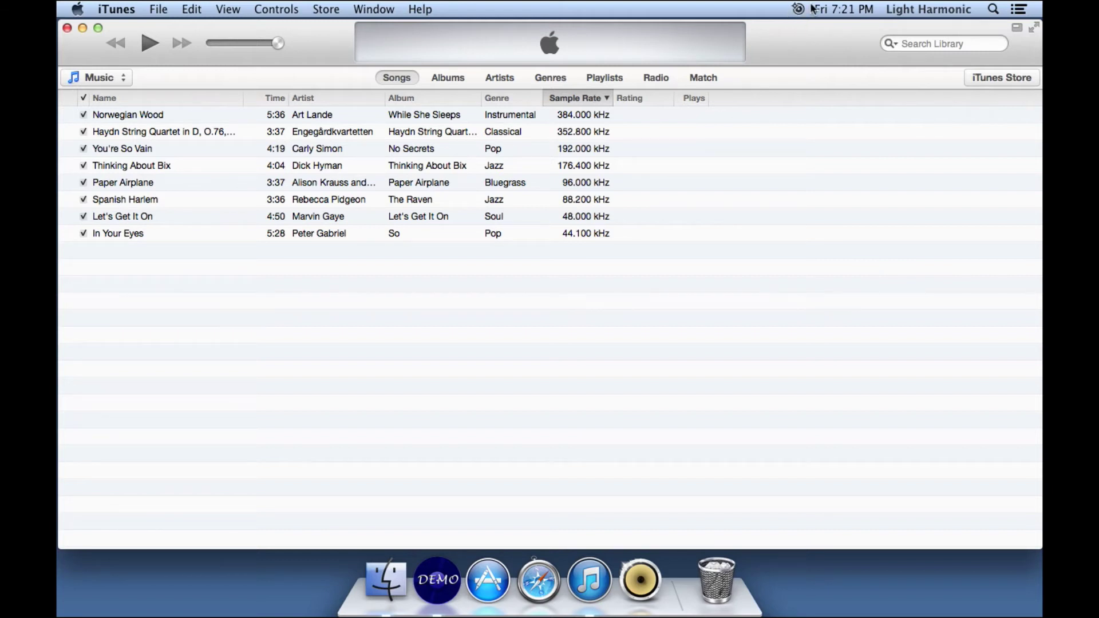
- Open BitPerfect Preferences from the menu-bar icon and move the window above the song list
click(800, 10)
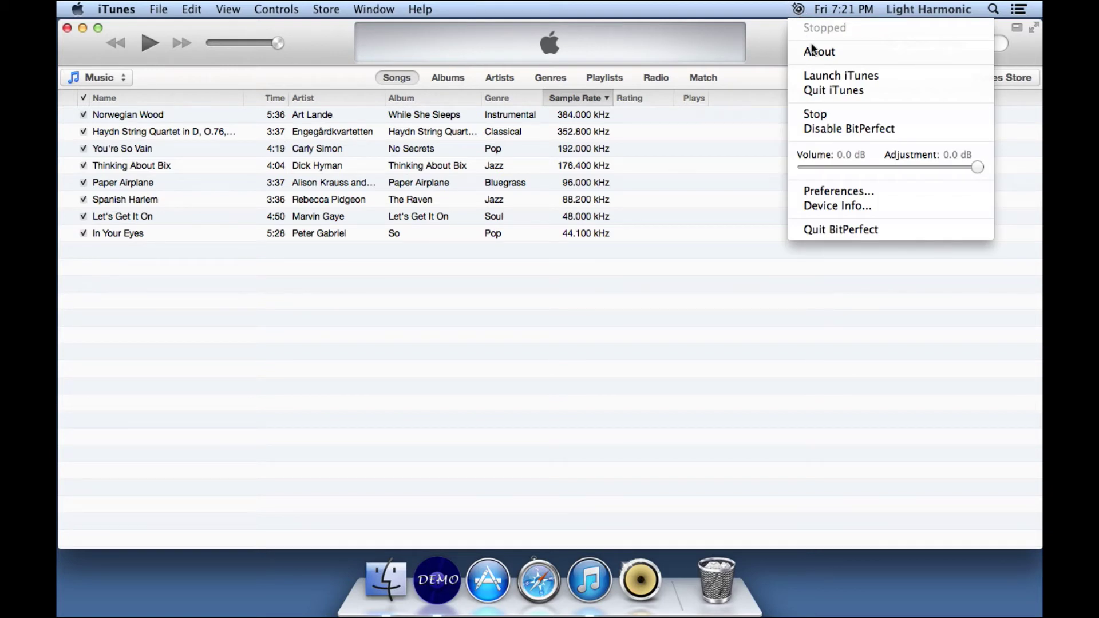
click(839, 192)
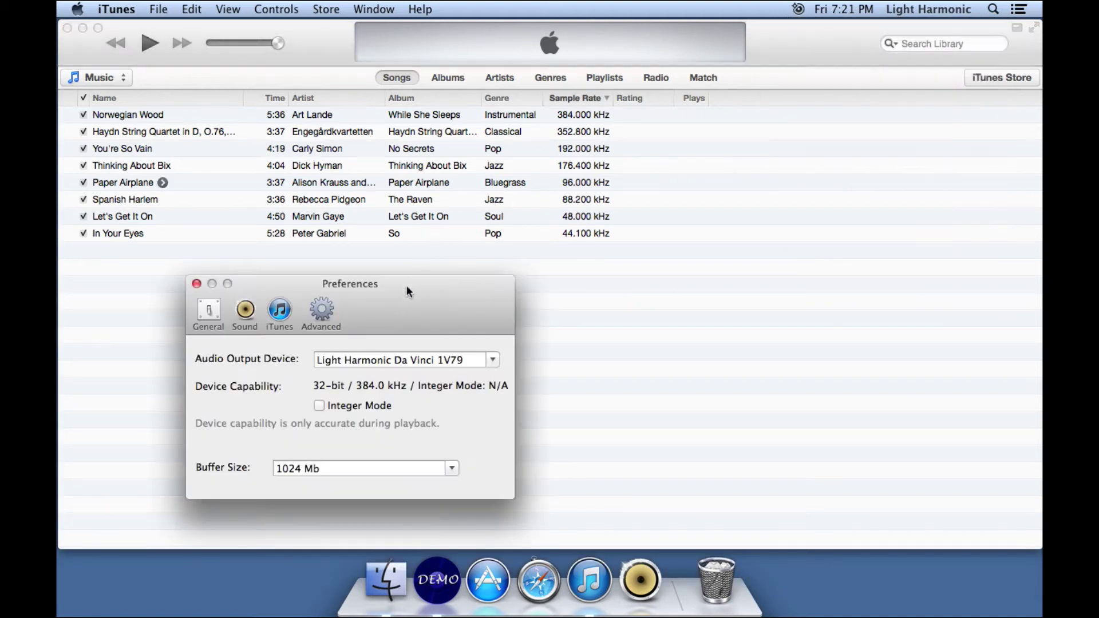
drag(407, 287, 605, 65)
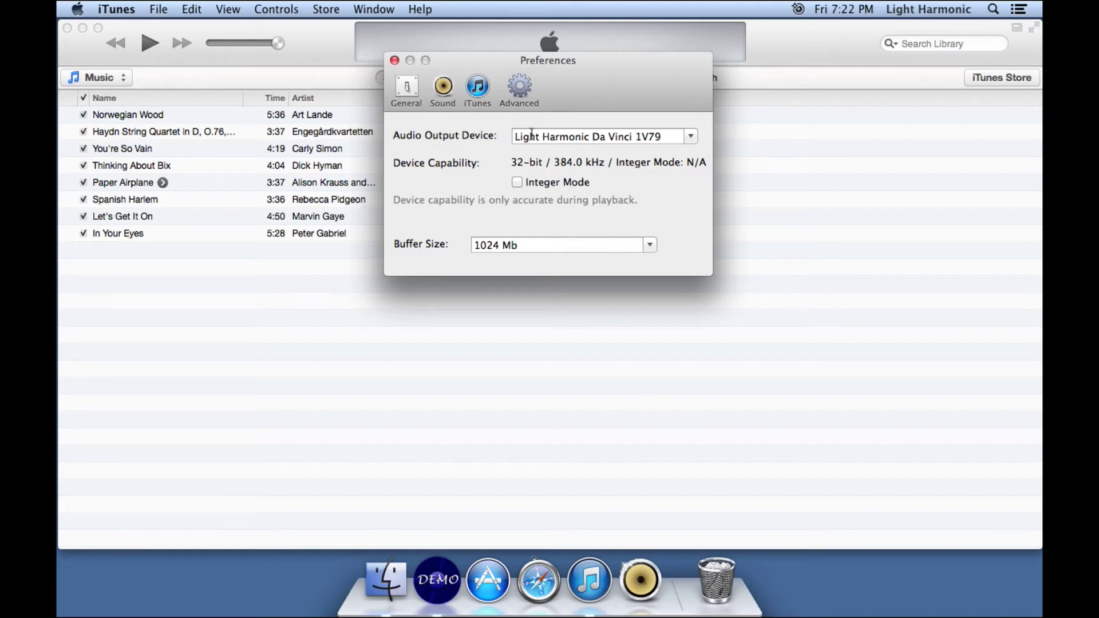
click(691, 137)
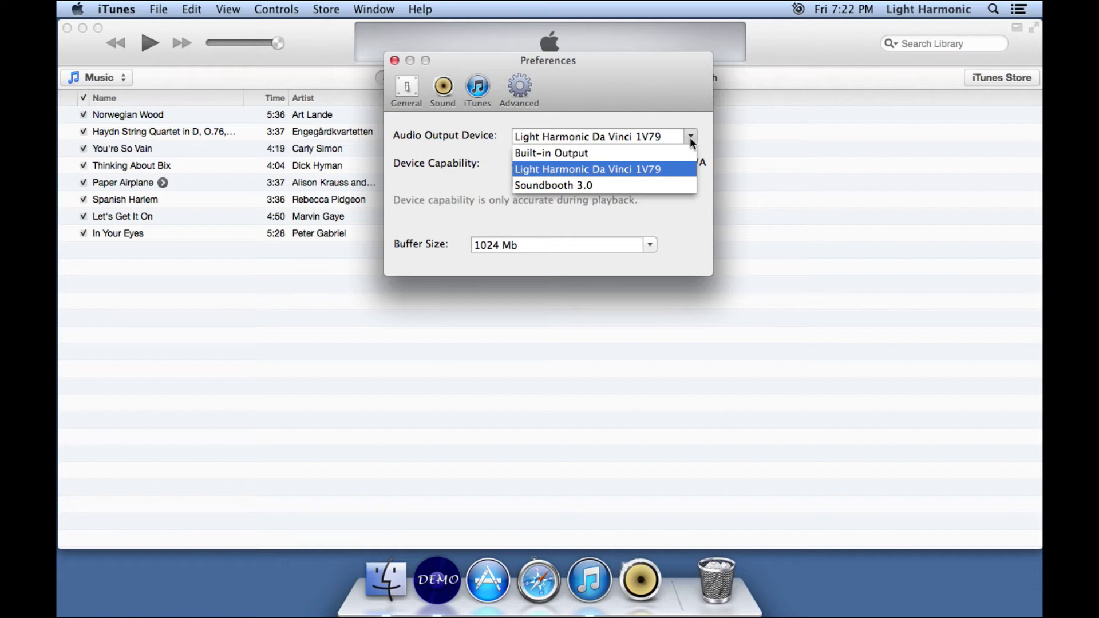
click(691, 141)
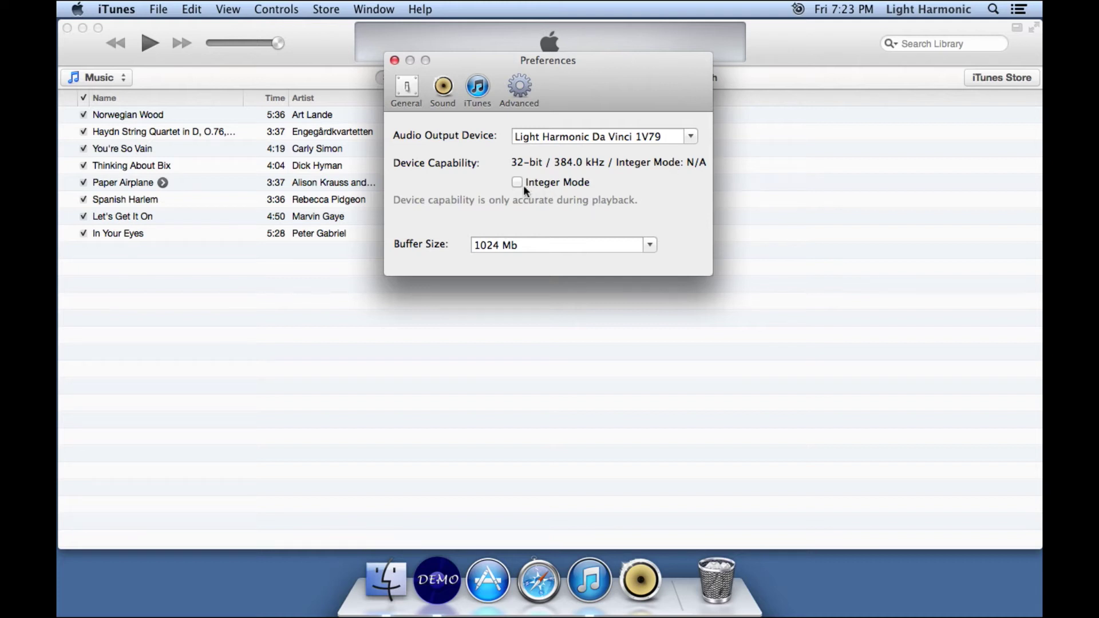
mouse_move(524, 186)
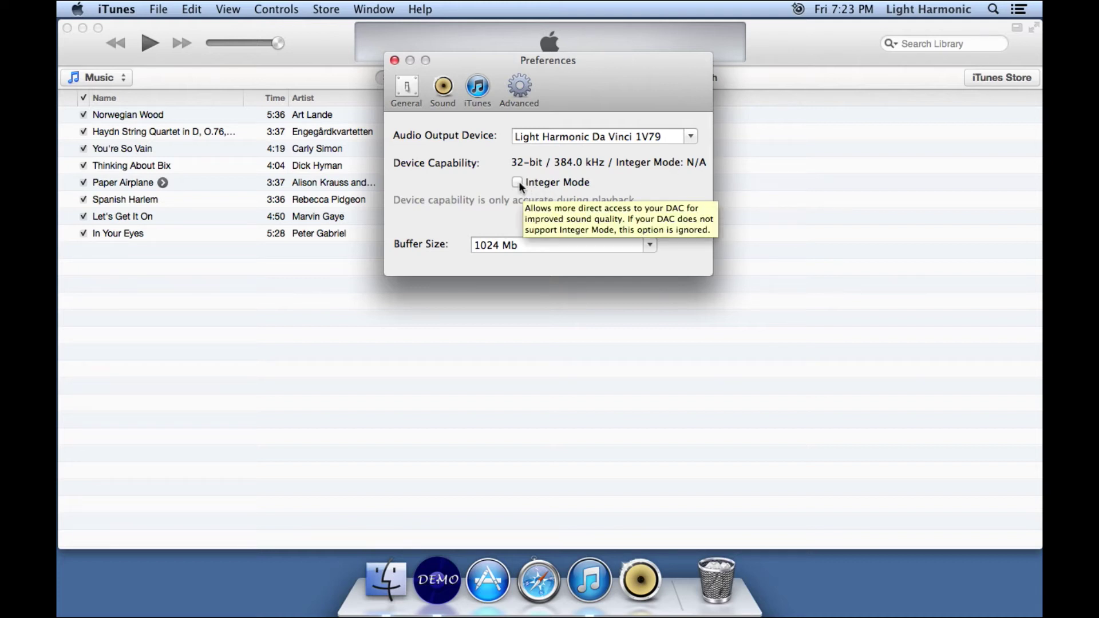
click(518, 181)
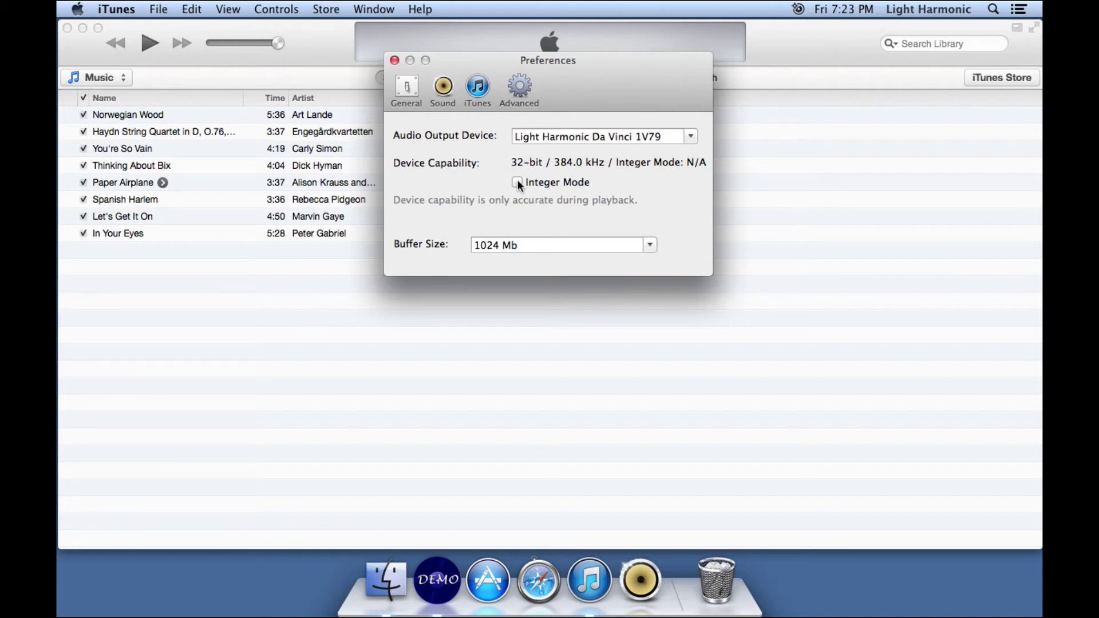
- Show the Buffer Size choices and keep 1024 Mb selected
click(650, 246)
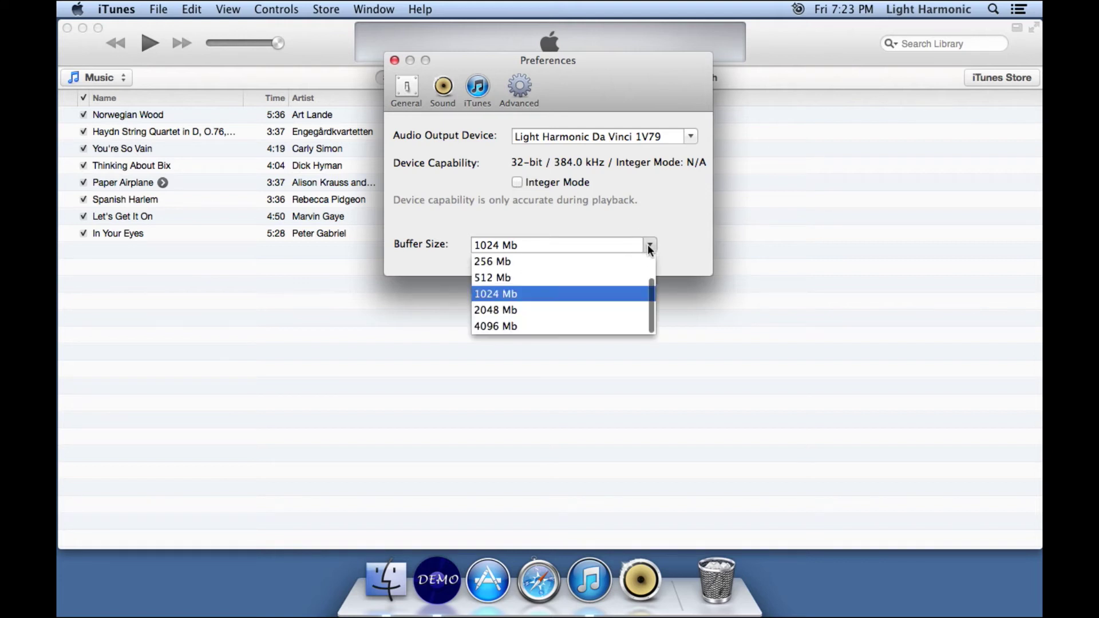
click(677, 241)
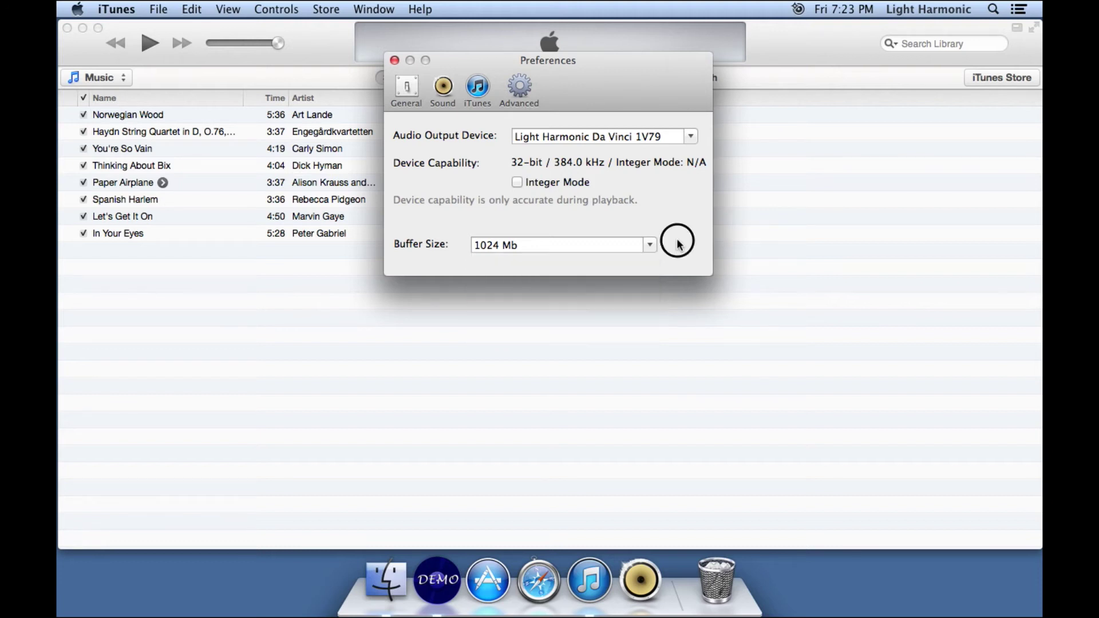
- Show the Sound settings: Core Audio SRC, no upsampling, no dithering, automatic max bit depth
click(442, 91)
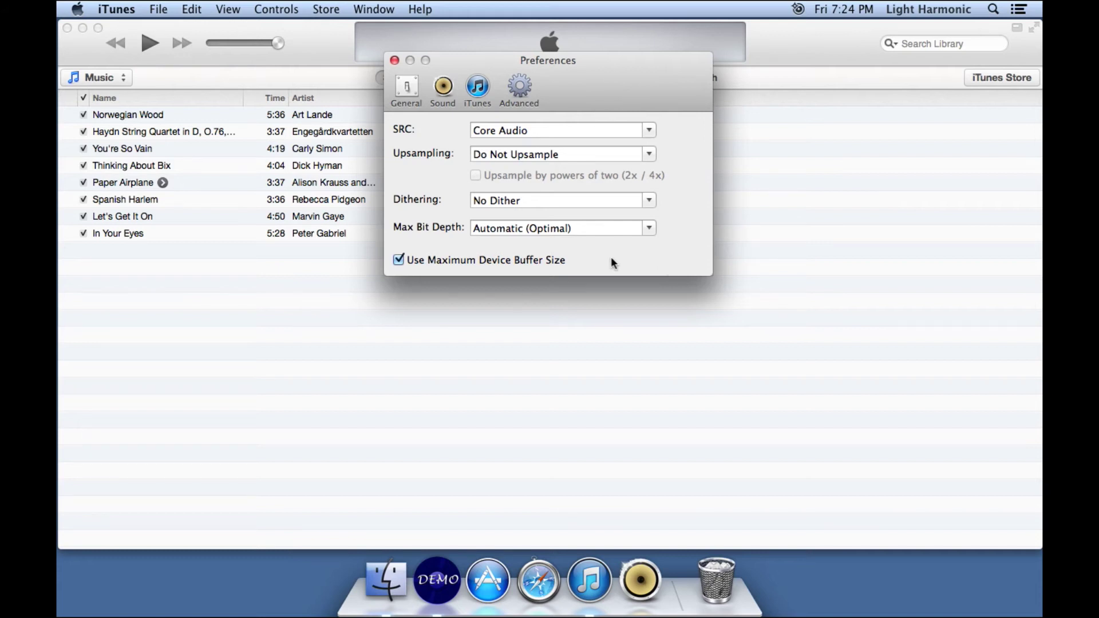
- Review the iTunes preferences, then the Advanced preferences with Adaptive Overload Recovery and Inverted Polarity off
mouse_move(422, 271)
click(485, 93)
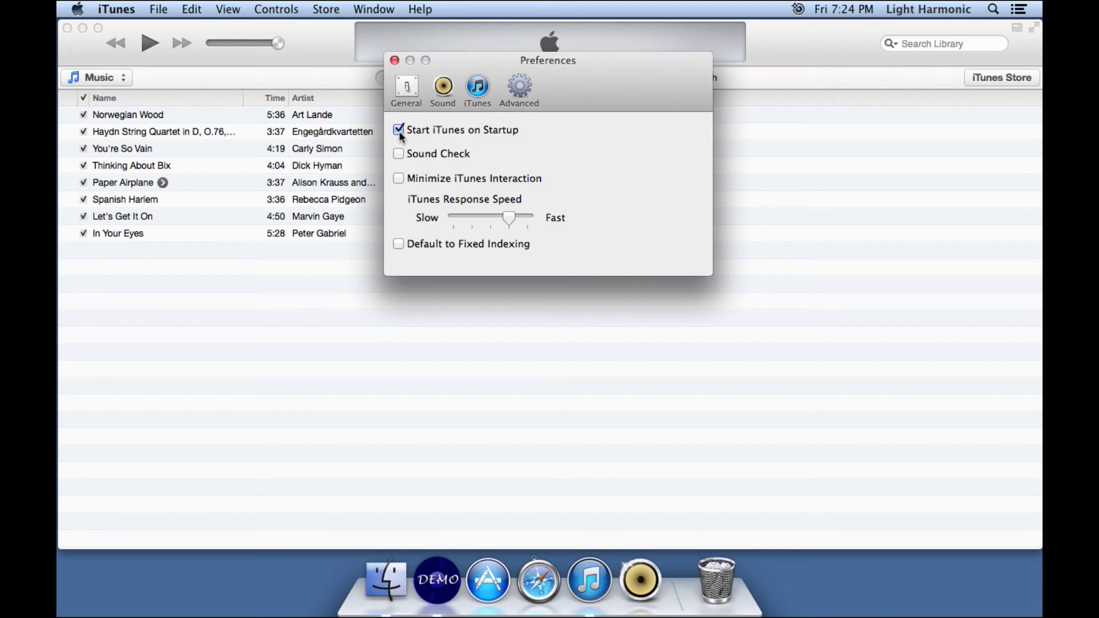
mouse_move(403, 133)
click(521, 96)
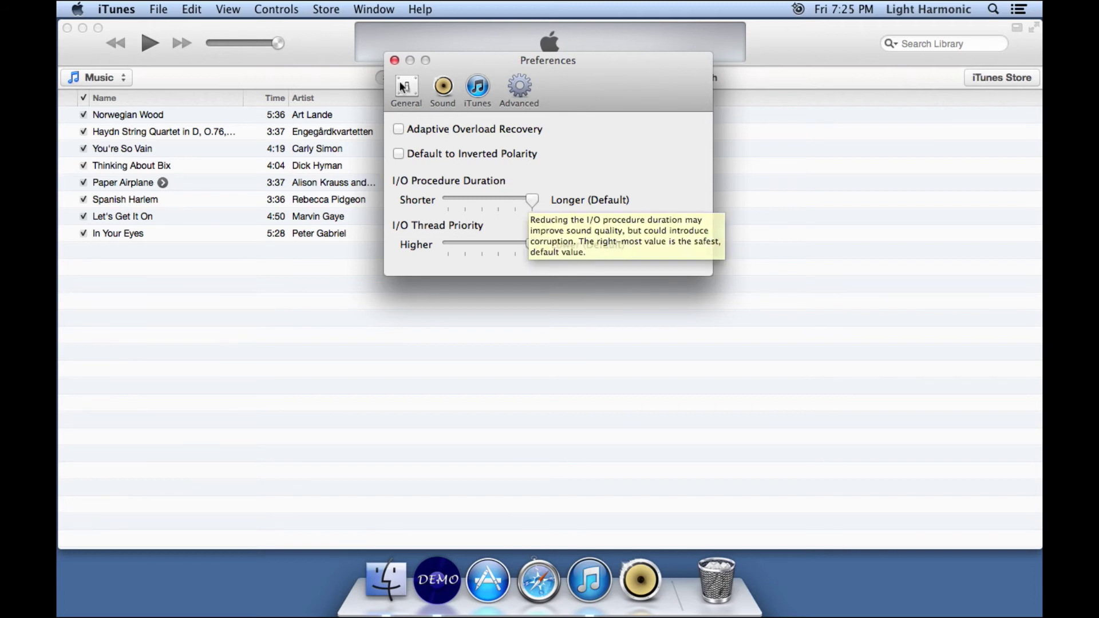
click(395, 61)
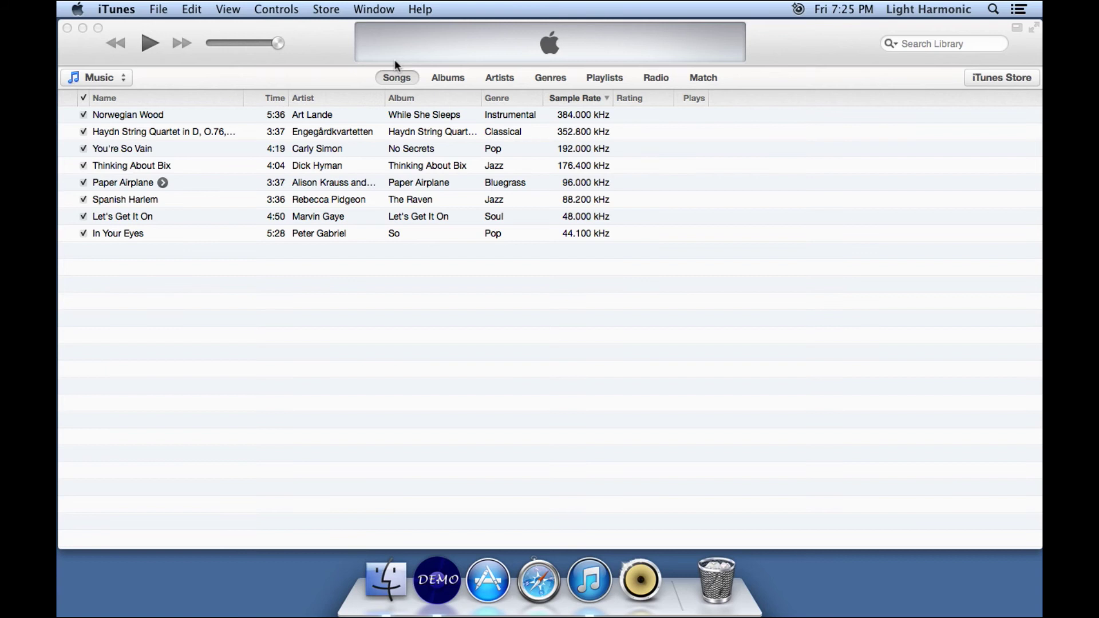
- Play Norwegian Wood at 384 kHz, then switch to the Haydn String Quartet at 352.8 kHz
click(211, 115)
click(211, 115)
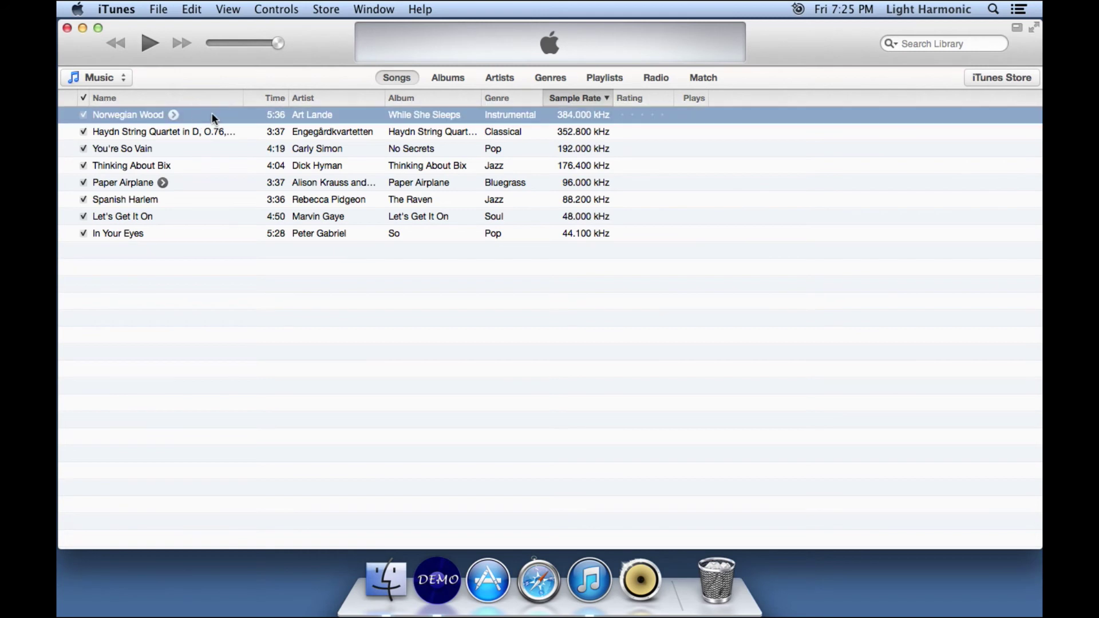
click(150, 43)
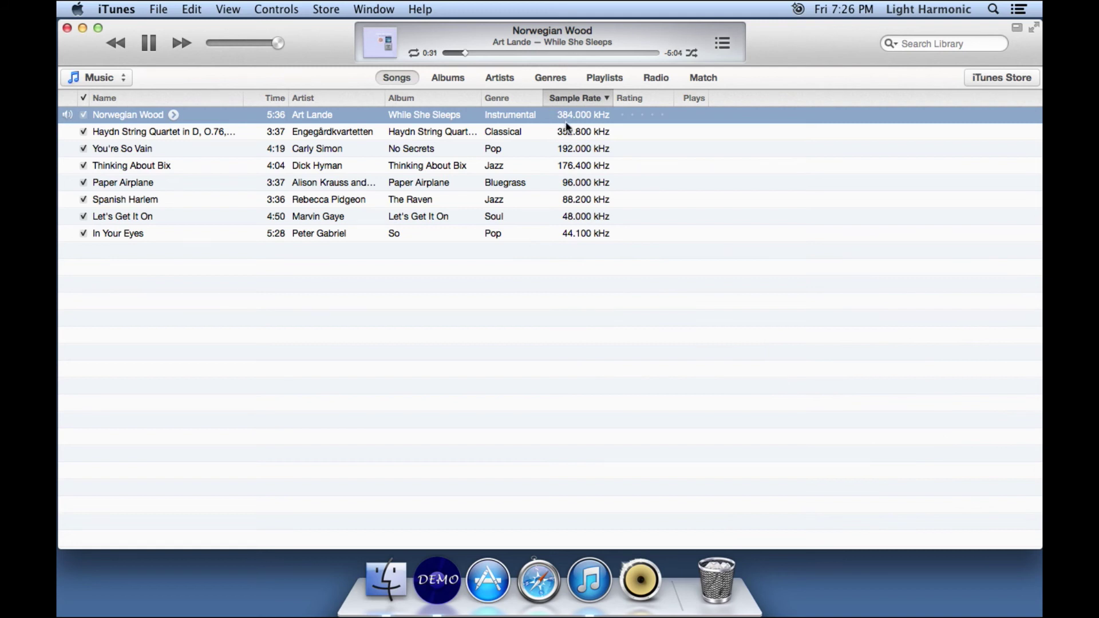
double_click(169, 131)
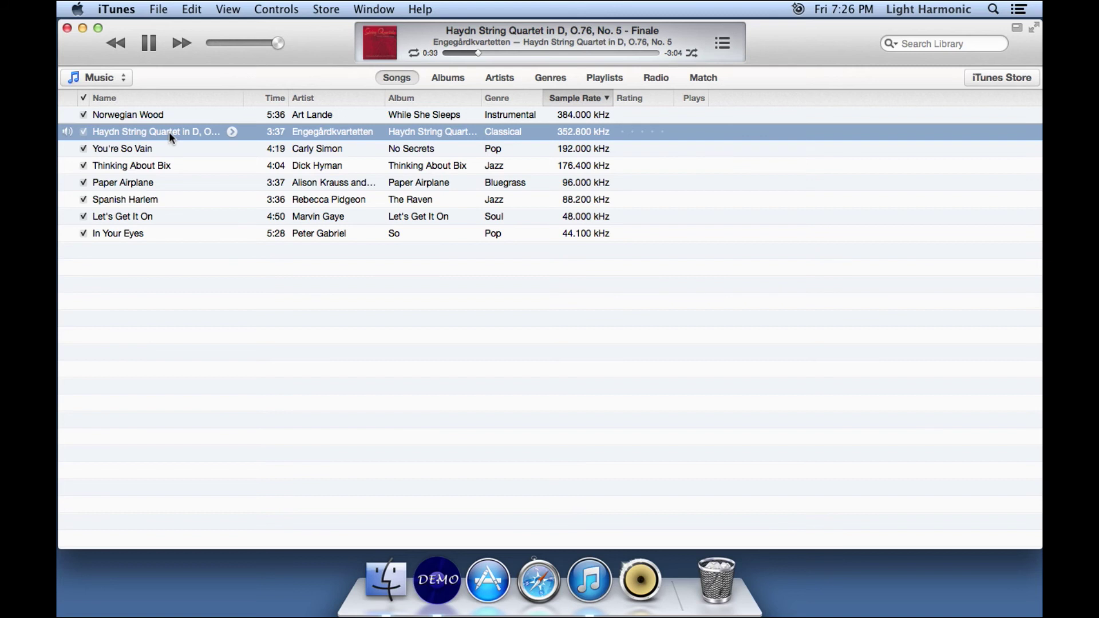
mouse_move(161, 150)
- Play You're So Vain, Thinking About Bix, Paper Airplane, Spanish Harlem, Let's Get It On, then In Your Eyes
double_click(144, 149)
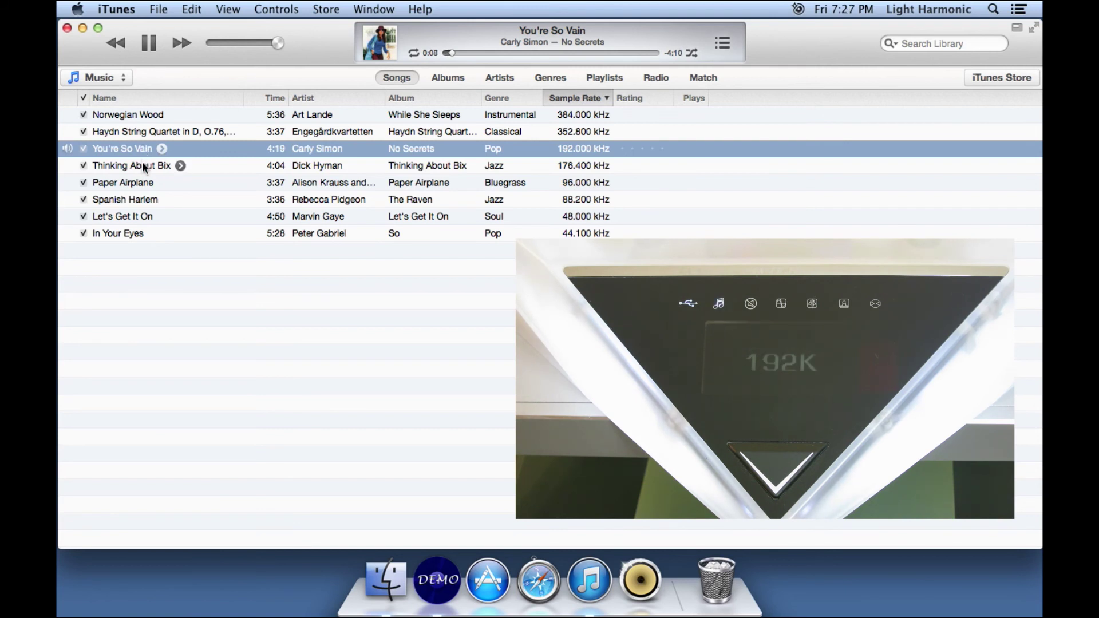
click(143, 166)
double_click(143, 167)
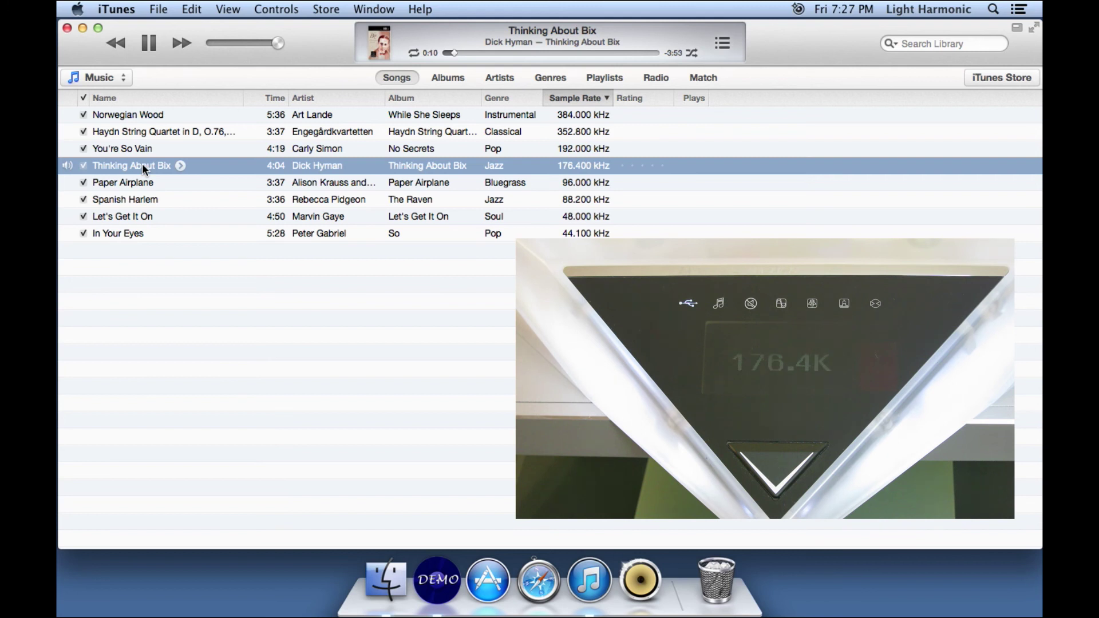
double_click(143, 180)
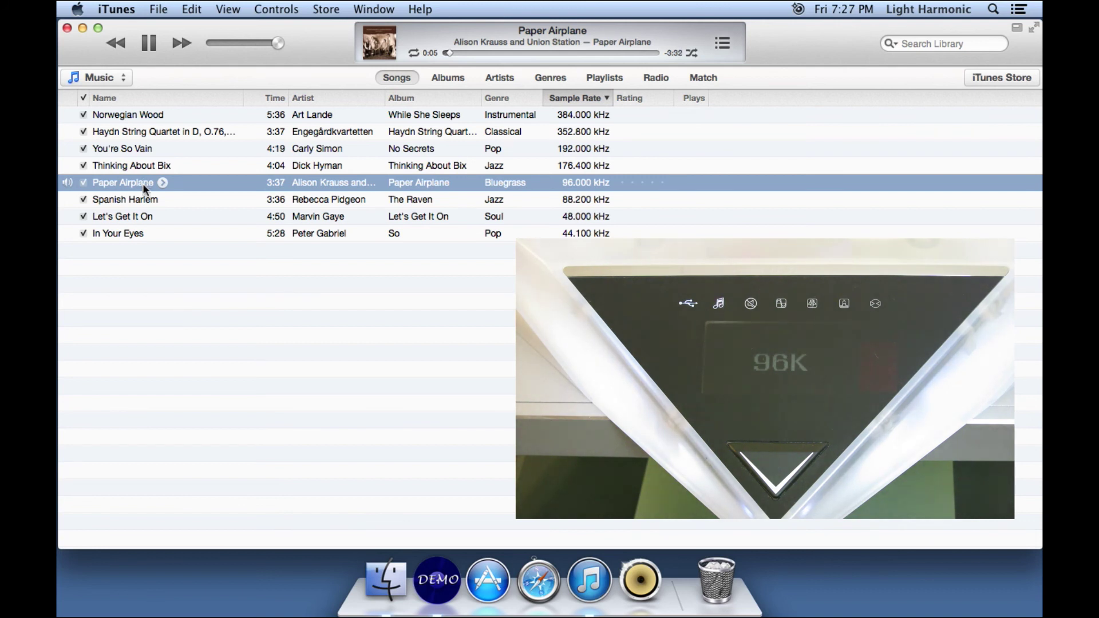
double_click(147, 203)
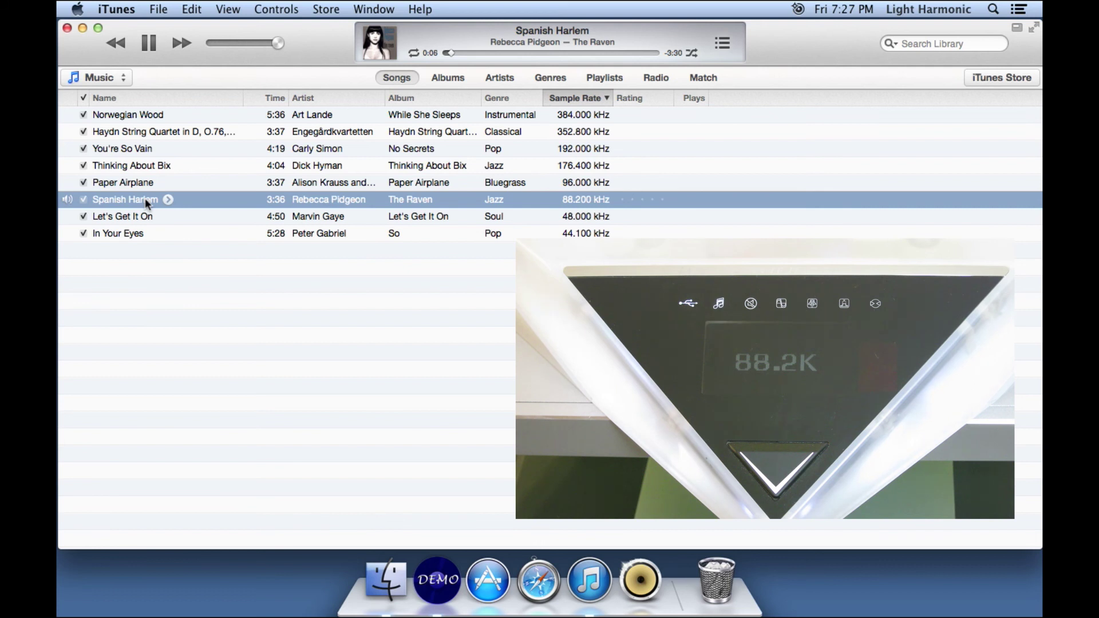
double_click(144, 216)
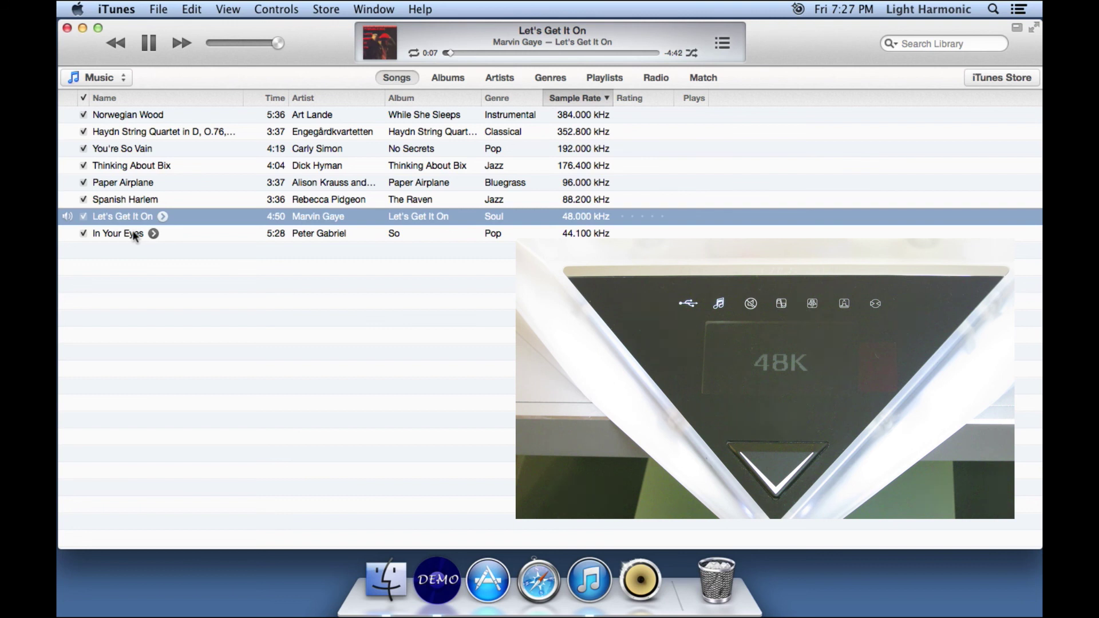
double_click(135, 236)
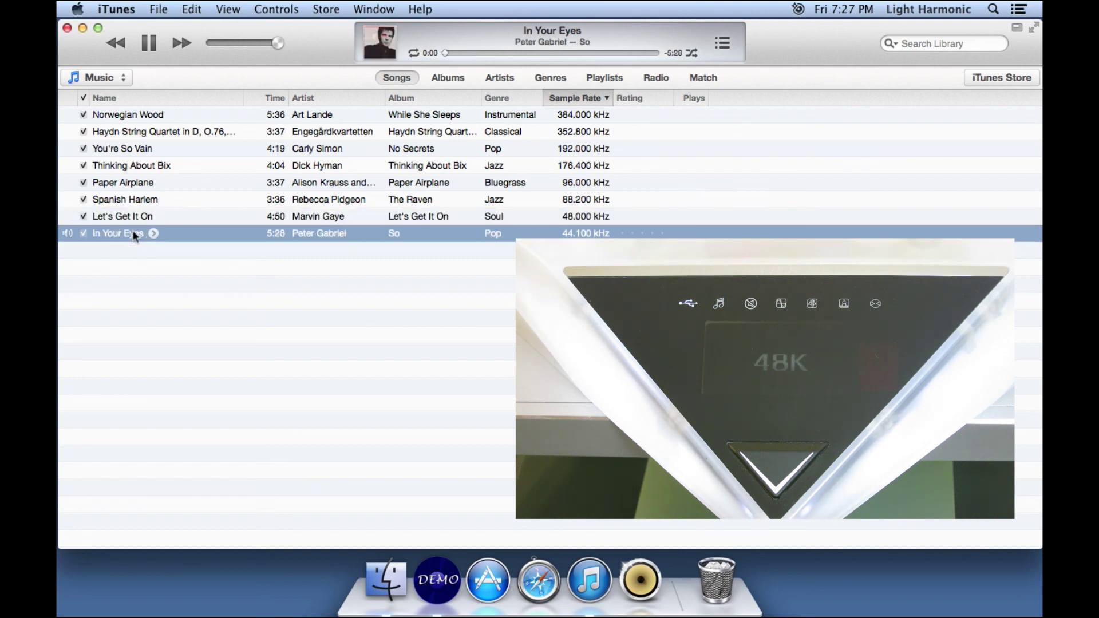